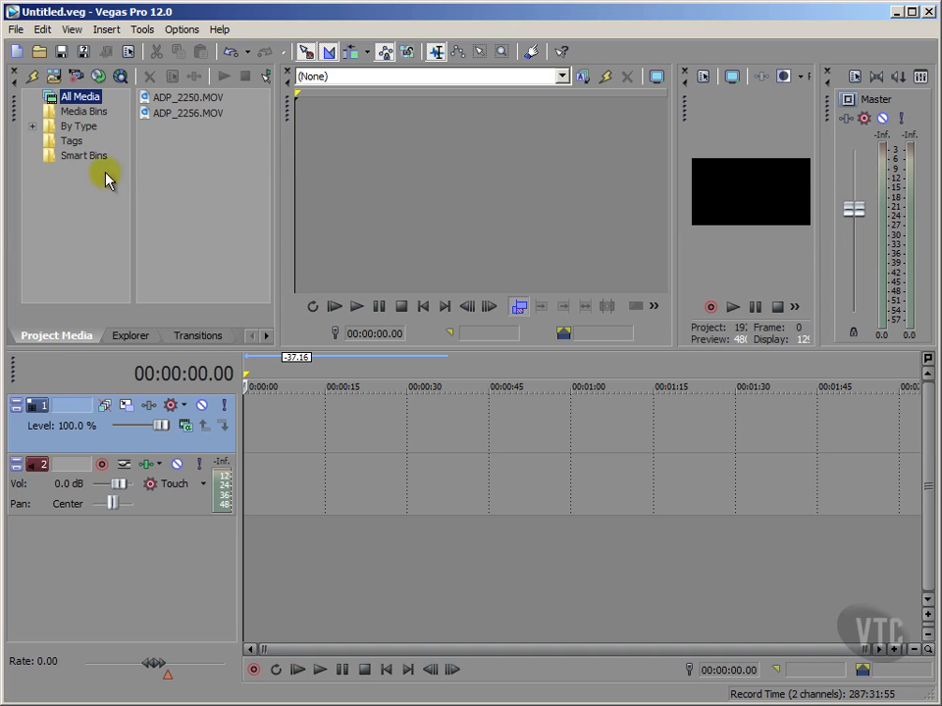
Place ADP_2250.MOV at the start of the timeline and split the clip at 00:00:32.15.
{"action": "left_click_drag", "start_coordinate": [147, 97], "coordinate": [255, 416]}
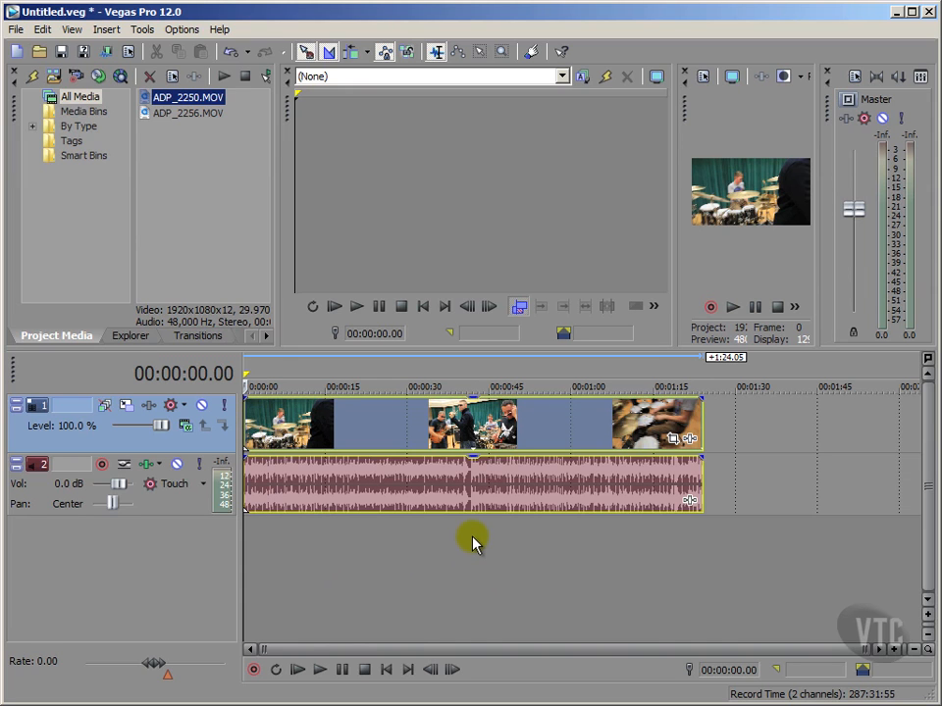
{"action": "left_click", "coordinate": [442, 508]}
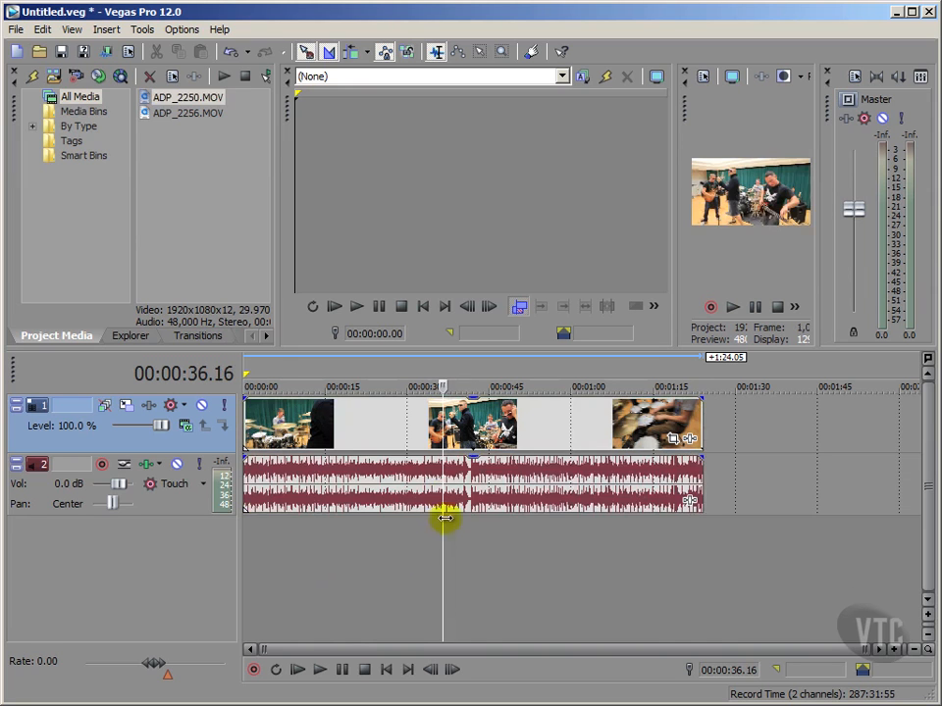
{"action": "left_click", "coordinate": [432, 428]}
{"action": "left_click", "coordinate": [455, 533]}
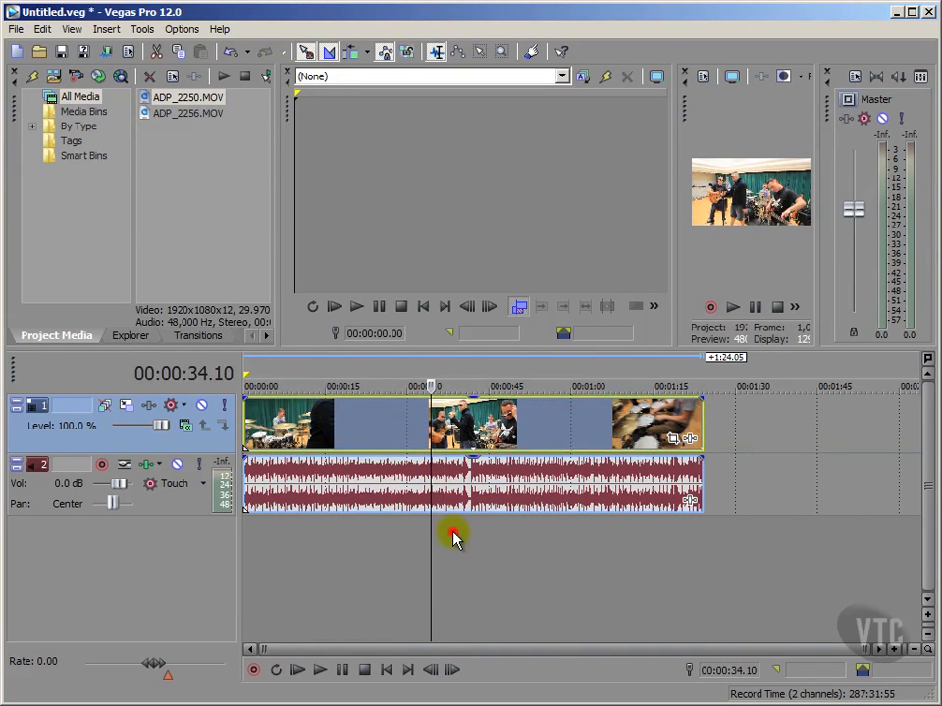
{"action": "left_click", "coordinate": [423, 420]}
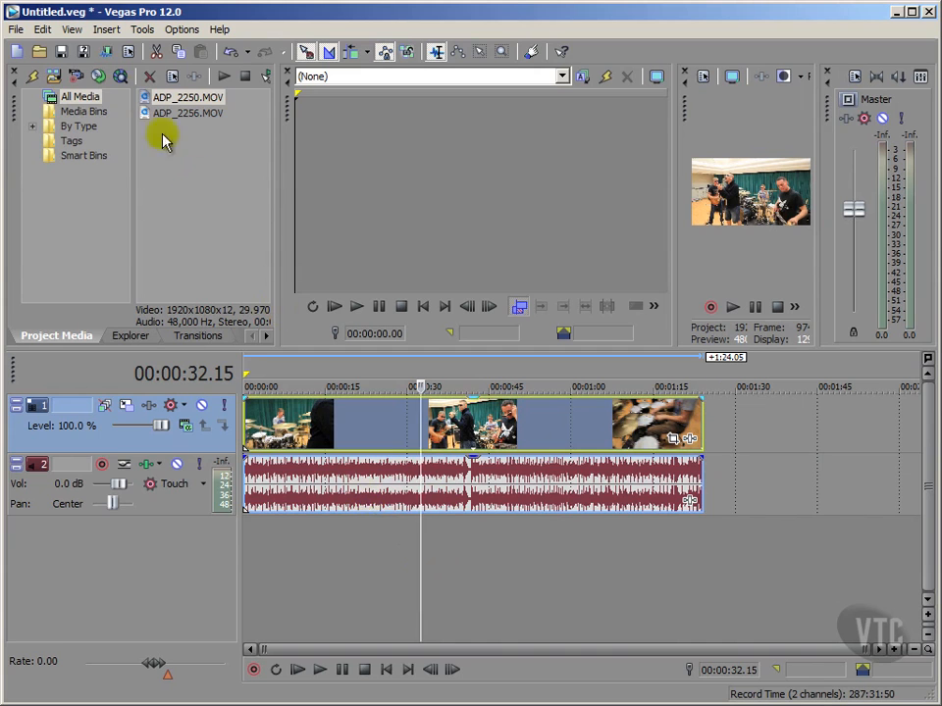
{"action": "left_click", "coordinate": [45, 31]}
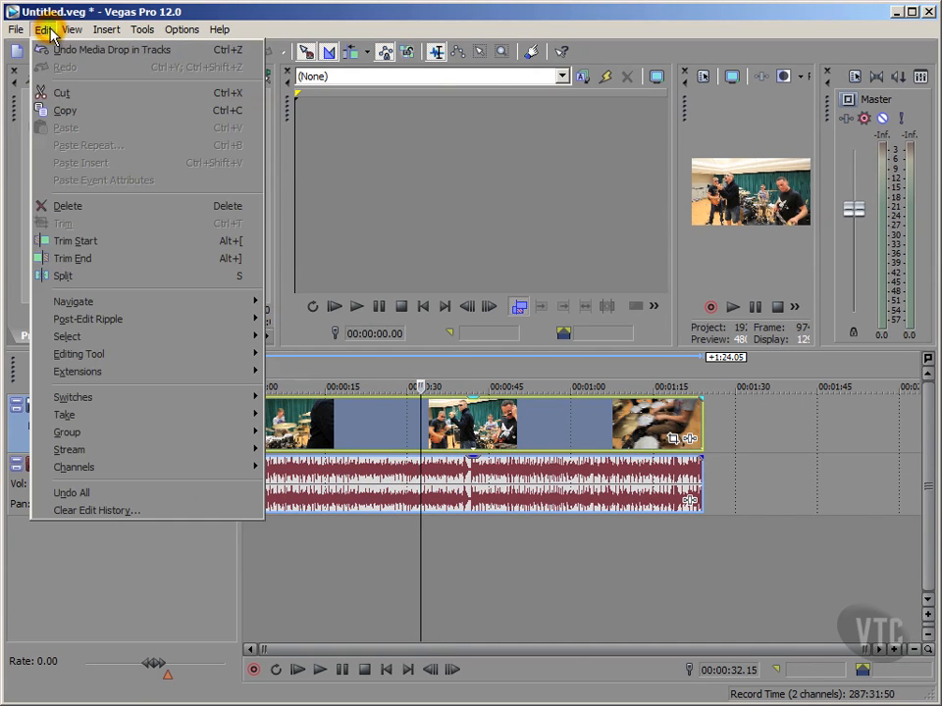
{"action": "left_click", "coordinate": [87, 276]}
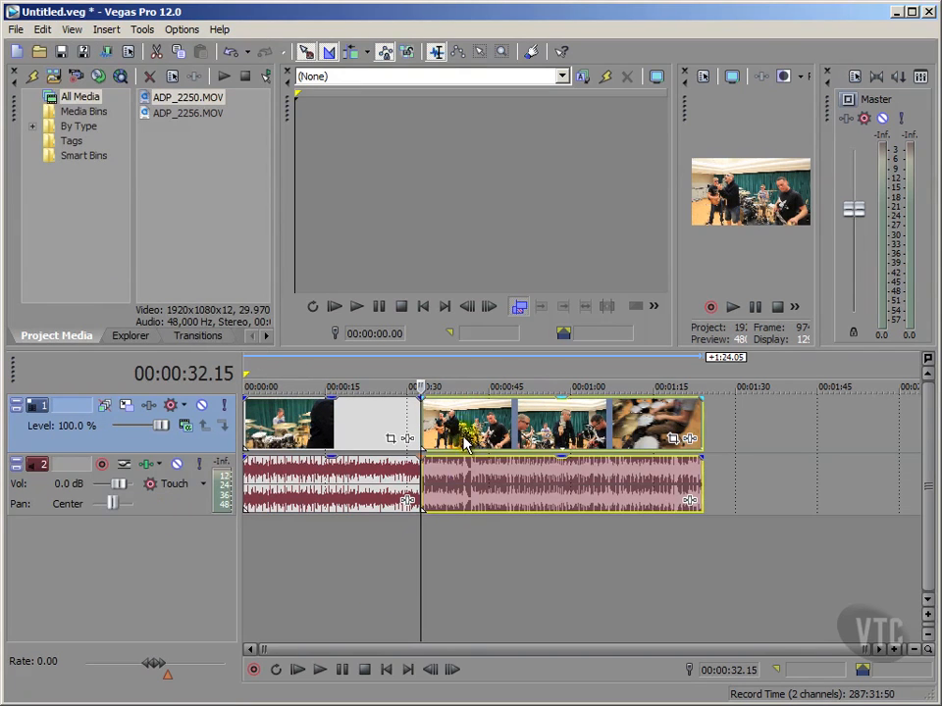
Move the second piece of the split clip onto new video and audio tracks below, starting at 00:00:32.15.
{"action": "left_click_drag", "start_coordinate": [467, 443], "coordinate": [567, 448]}
{"action": "left_click_drag", "start_coordinate": [316, 429], "coordinate": [336, 431]}
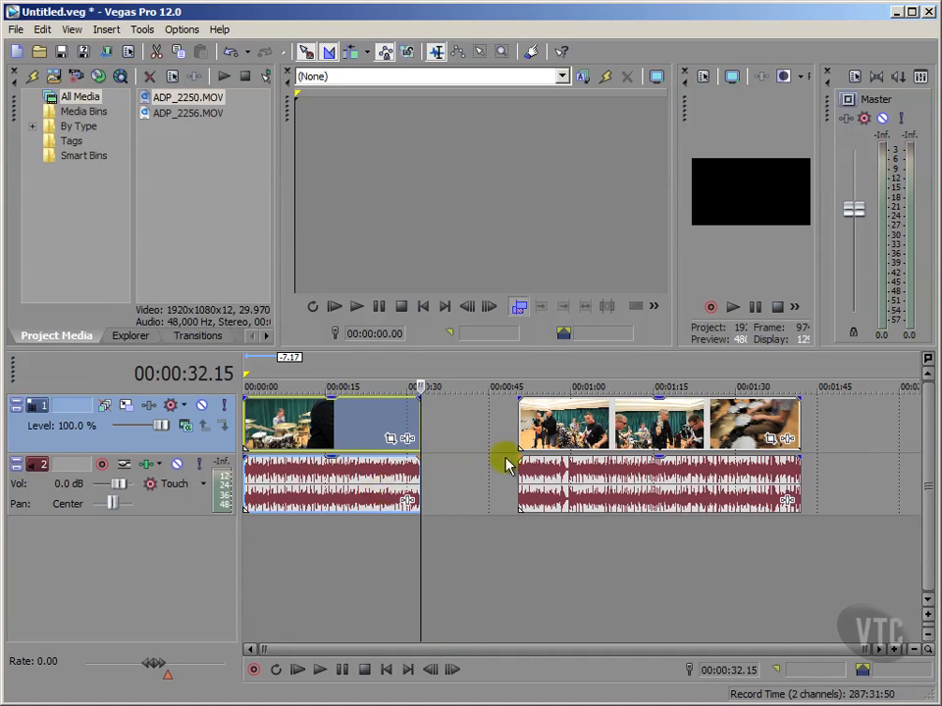
{"action": "left_click_drag", "start_coordinate": [540, 446], "coordinate": [377, 537]}
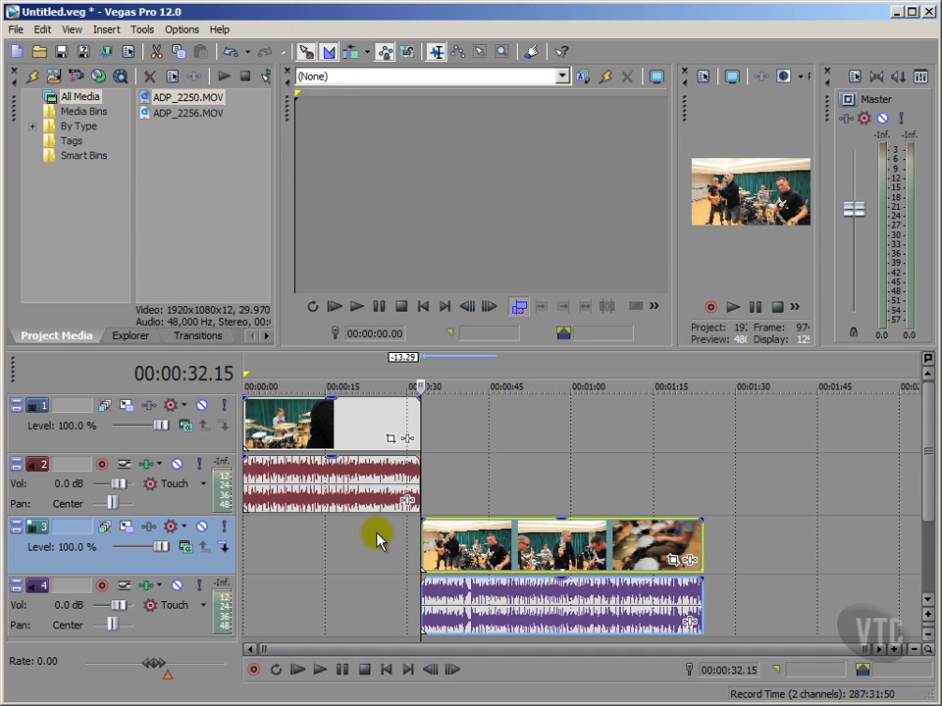
Try splitting the selected clip on track 1 at 00:00:14.09 and undo the split.
{"action": "left_click", "coordinate": [322, 438]}
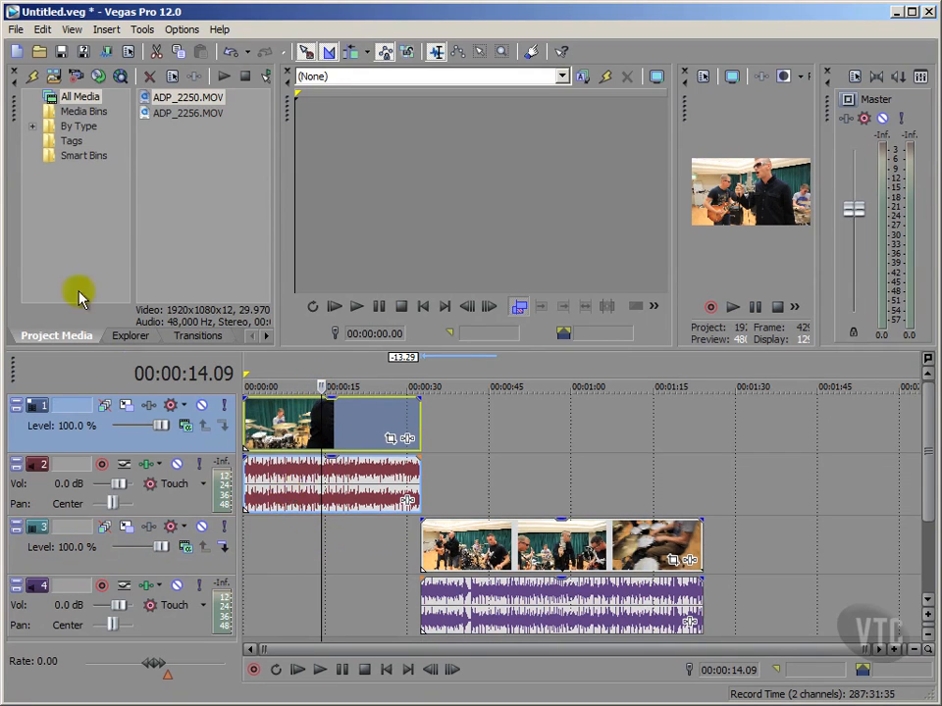
{"action": "left_click", "coordinate": [43, 30]}
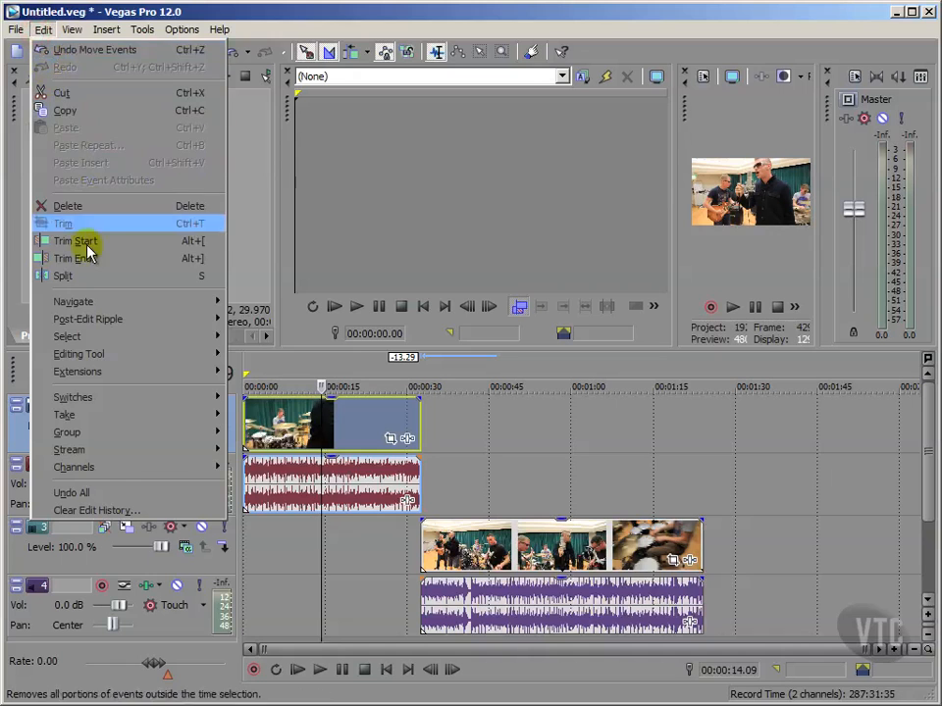
{"action": "left_click", "coordinate": [86, 275]}
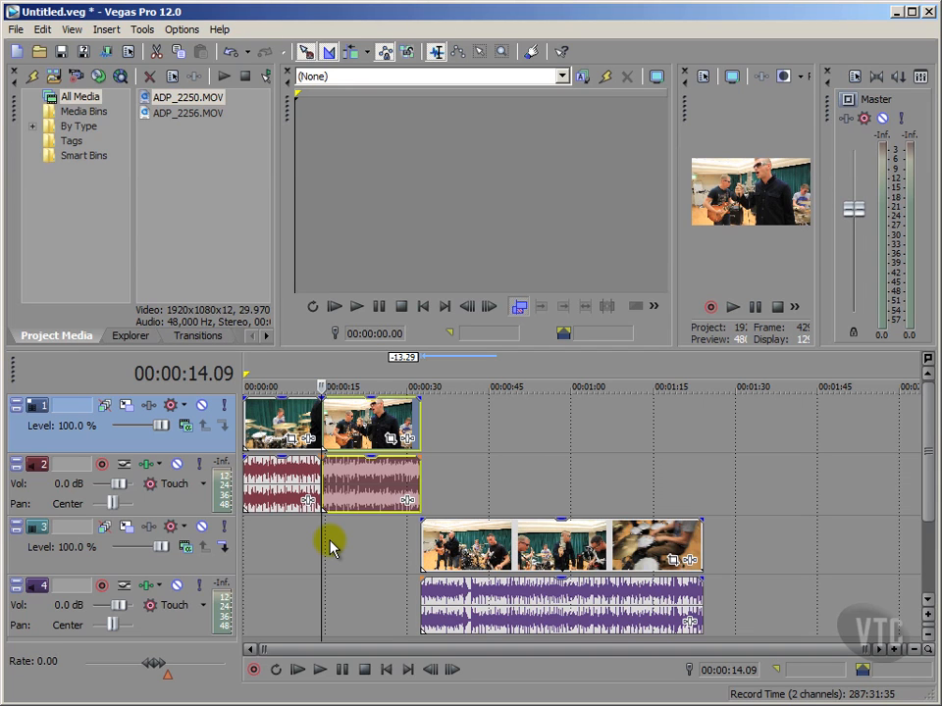
{"action": "left_click", "coordinate": [224, 52]}
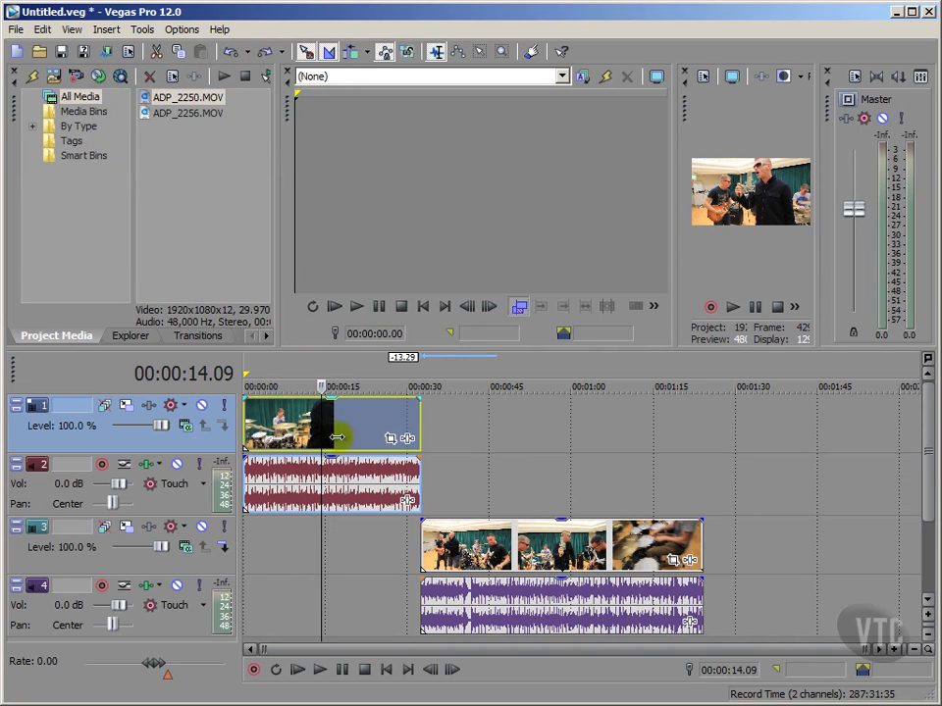
Move the clip on track 3 to the start of the timeline so that it lies beneath the track 1 clip.
{"action": "left_click_drag", "start_coordinate": [437, 545], "coordinate": [234, 546]}
{"action": "left_click", "coordinate": [543, 491]}
{"action": "left_click", "coordinate": [385, 669]}
Try splitting only the selected track 1 clip at 00:00:14.29 above the overlapping track 3 clip, and undo the split.
{"action": "left_click", "coordinate": [326, 431]}
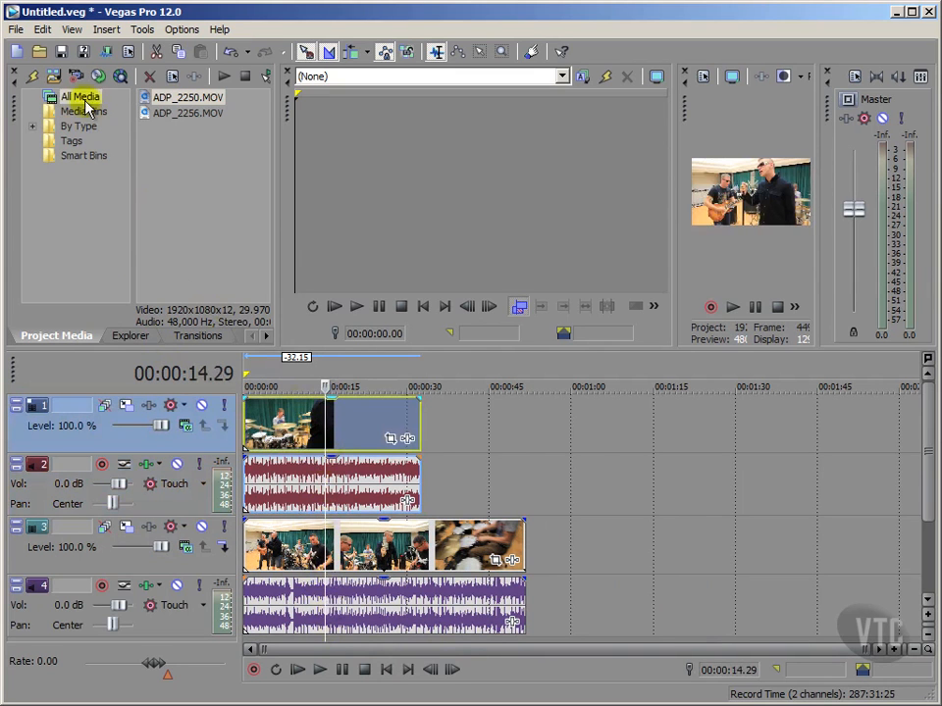
{"action": "left_click", "coordinate": [45, 30]}
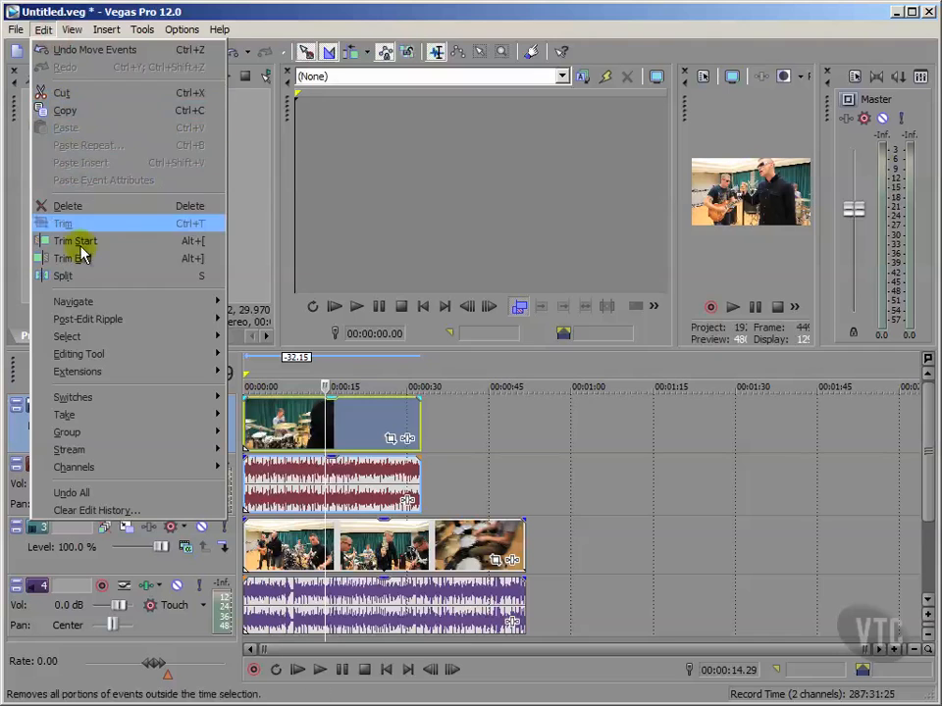
{"action": "left_click", "coordinate": [78, 278]}
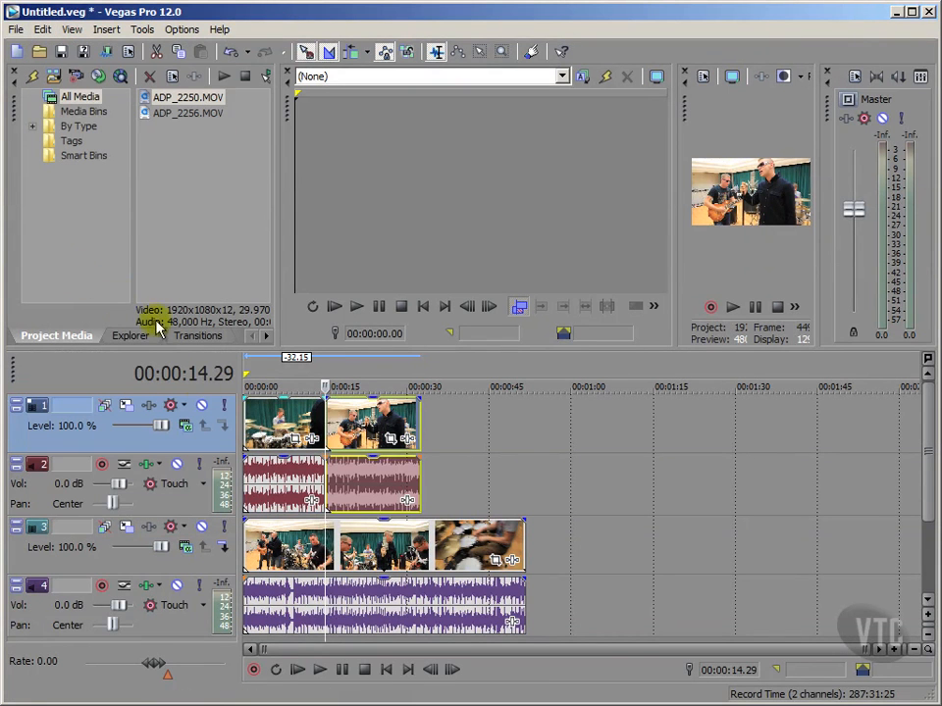
{"action": "mouse_move", "coordinate": [336, 430]}
{"action": "left_mouse_down"}
{"action": "mouse_move", "coordinate": [343, 423]}
{"action": "mouse_move", "coordinate": [351, 437]}
{"action": "mouse_move", "coordinate": [335, 436]}
{"action": "left_mouse_up"}
{"action": "mouse_move", "coordinate": [354, 561]}
{"action": "left_mouse_down"}
{"action": "mouse_move", "coordinate": [378, 561]}
{"action": "mouse_move", "coordinate": [353, 561]}
{"action": "left_mouse_up"}
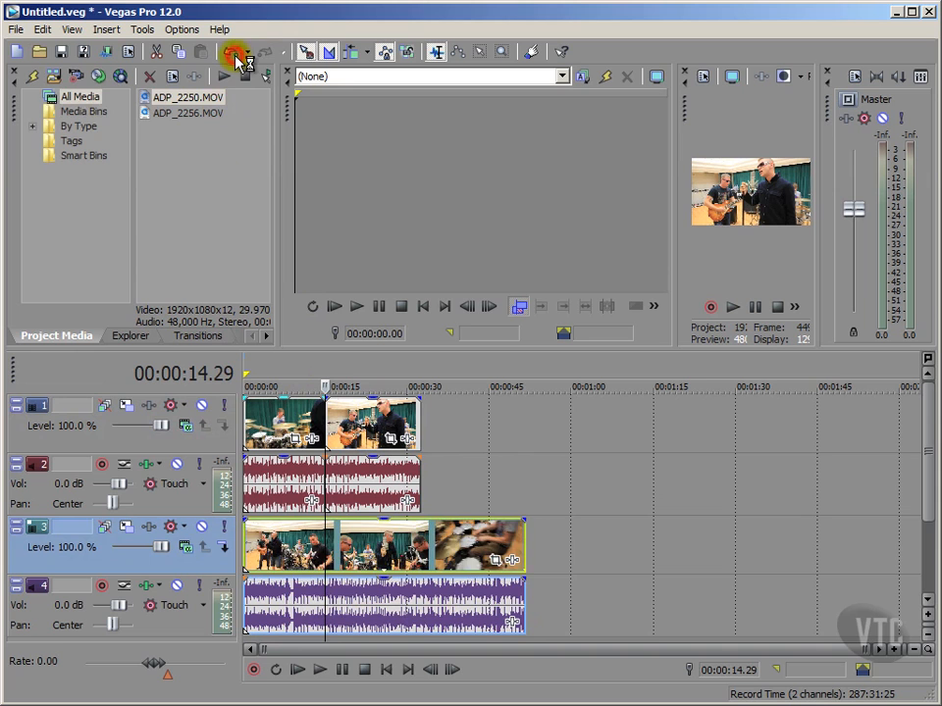
{"action": "left_click", "coordinate": [235, 57]}
{"action": "left_click", "coordinate": [235, 57]}
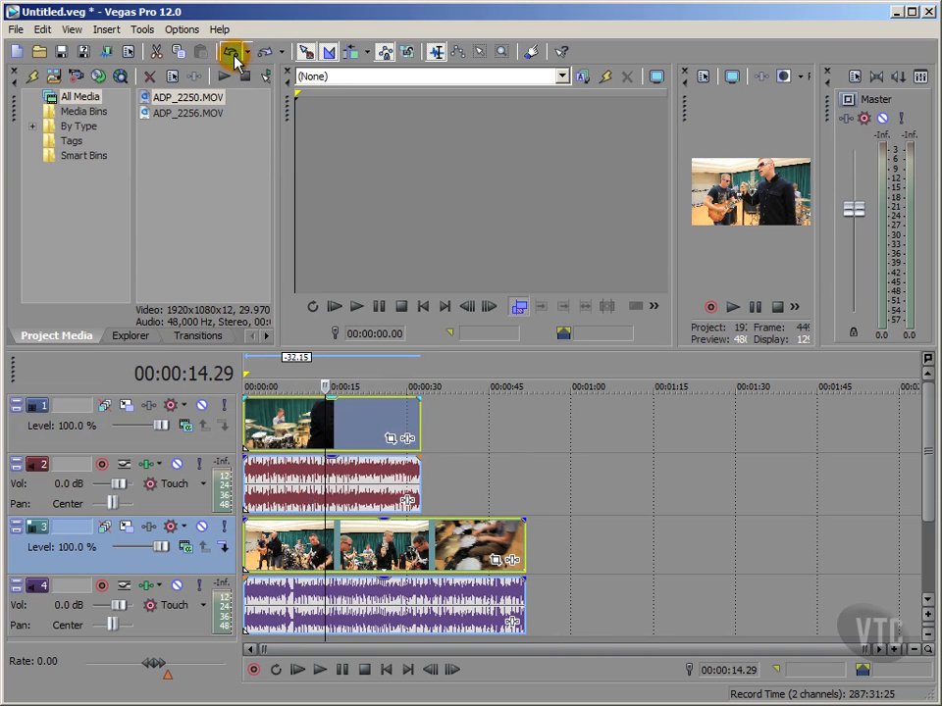
Deselect all clips and split the clips on every track at 00:00:26.03.
{"action": "left_click", "coordinate": [385, 670]}
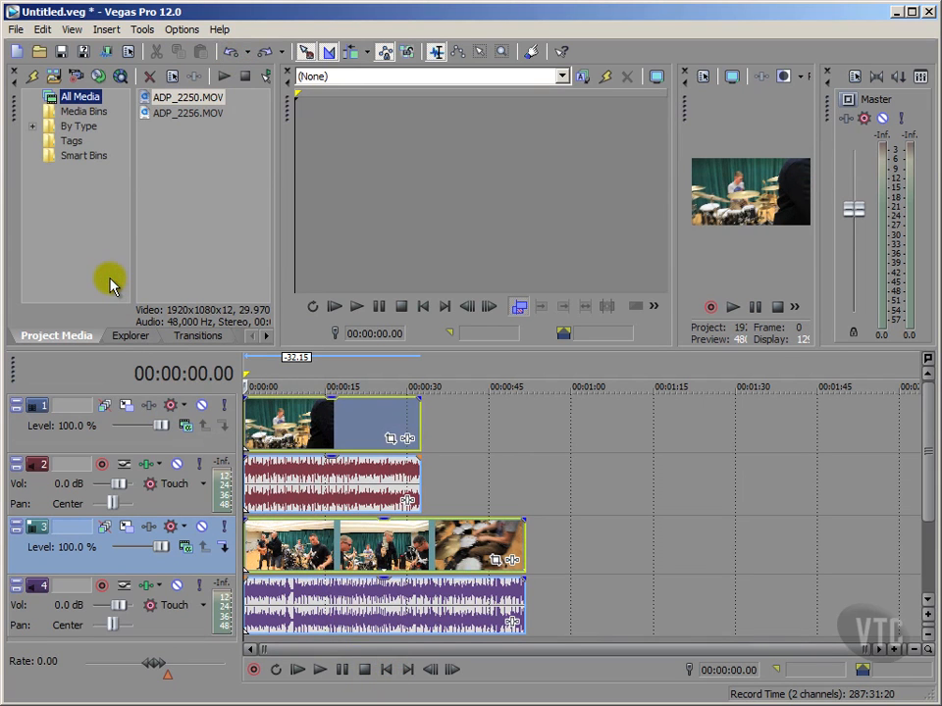
{"action": "left_click", "coordinate": [566, 546]}
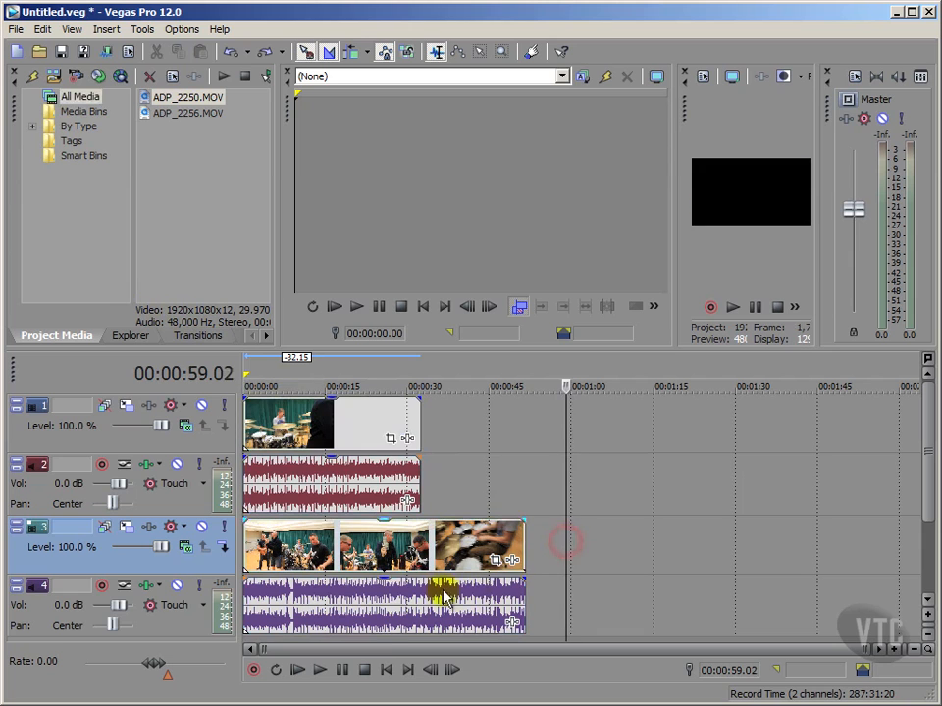
{"action": "left_click", "coordinate": [385, 643]}
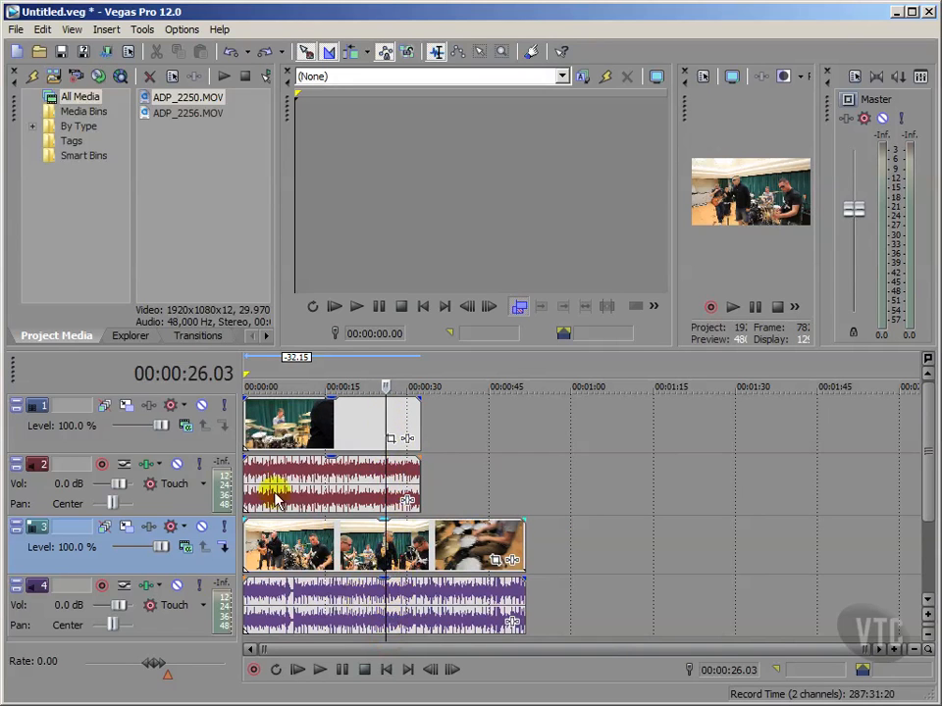
{"action": "left_click", "coordinate": [41, 30]}
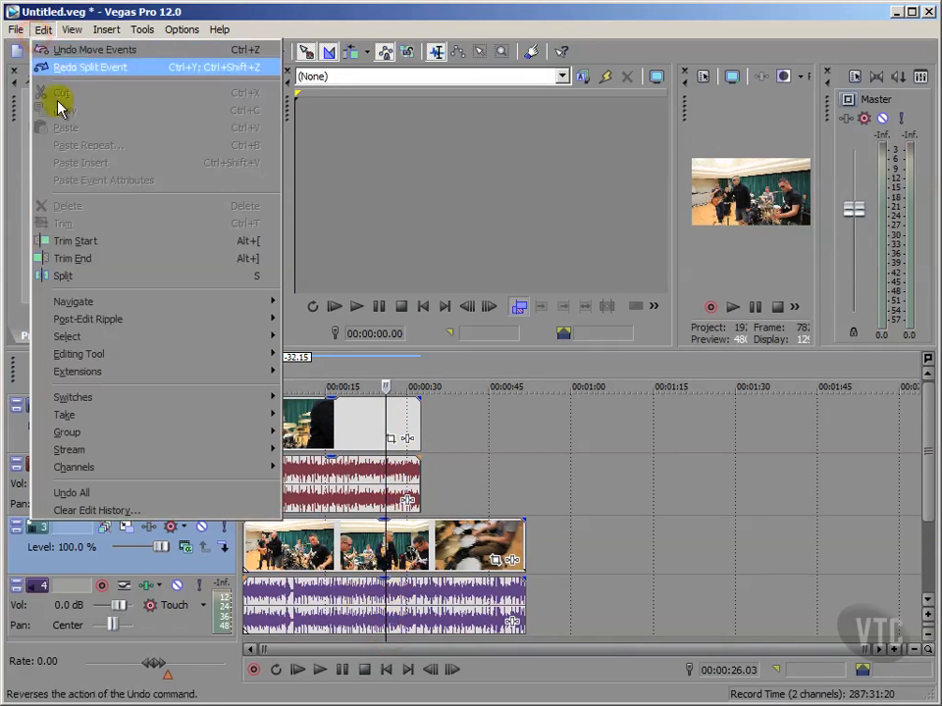
{"action": "left_click", "coordinate": [71, 275]}
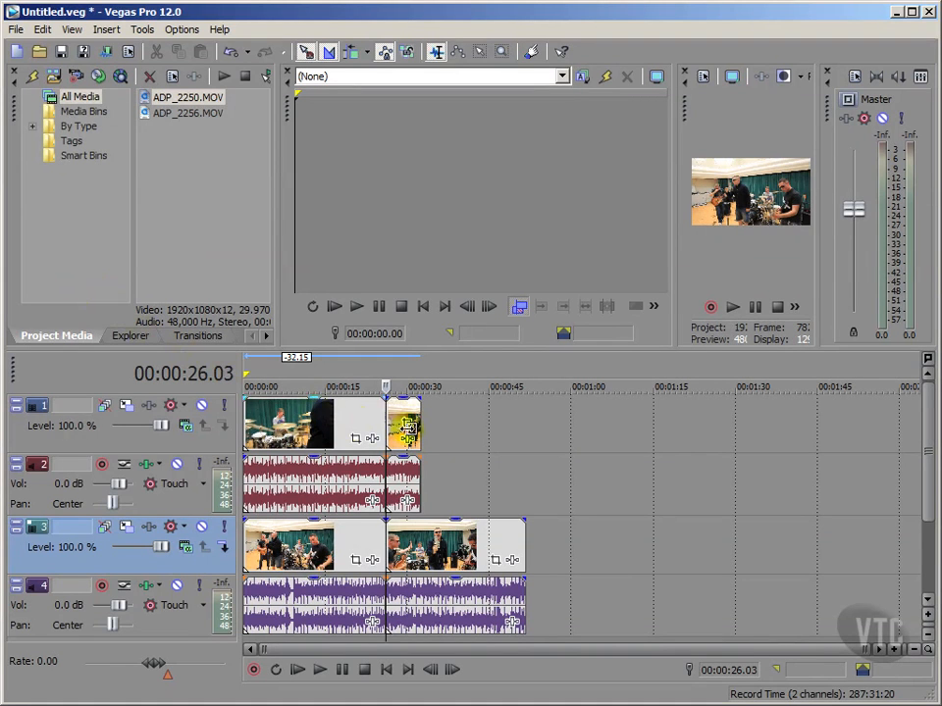
Separate the split pieces by shifting the second track 1 piece forward about 7.02 and the second track 3 piece about 4.06.
{"action": "left_click_drag", "start_coordinate": [408, 432], "coordinate": [446, 428]}
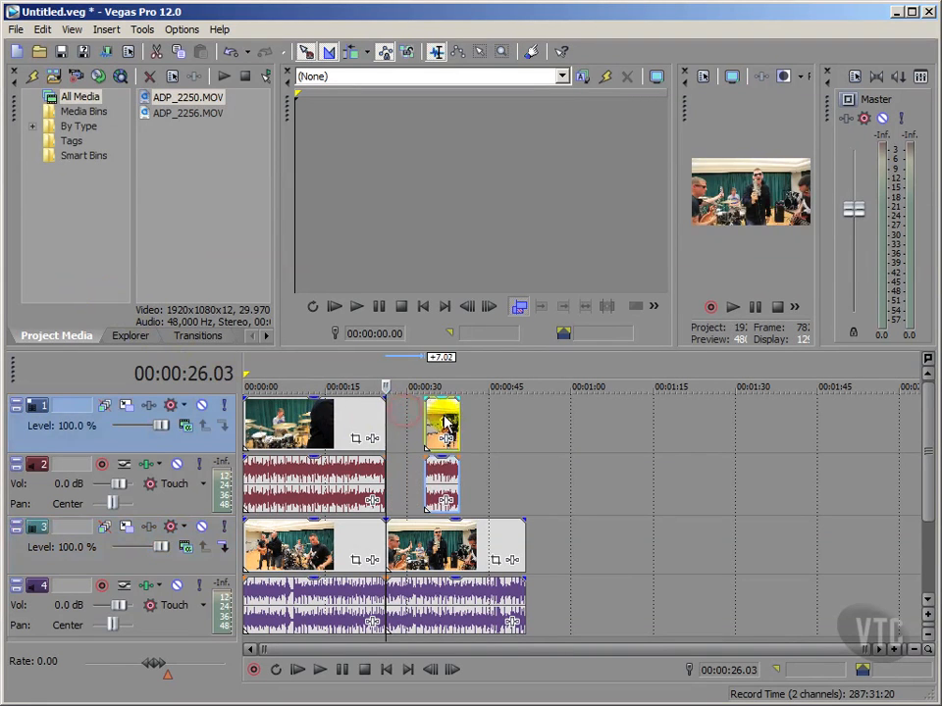
{"action": "left_click_drag", "start_coordinate": [410, 536], "coordinate": [433, 536]}
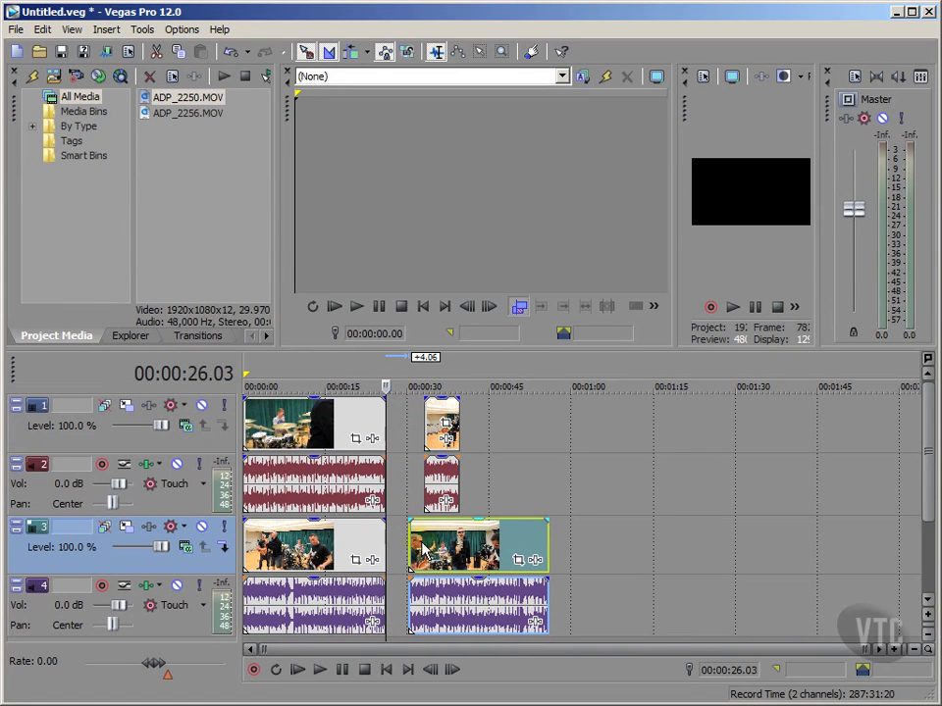
{"action": "left_click", "coordinate": [100, 267]}
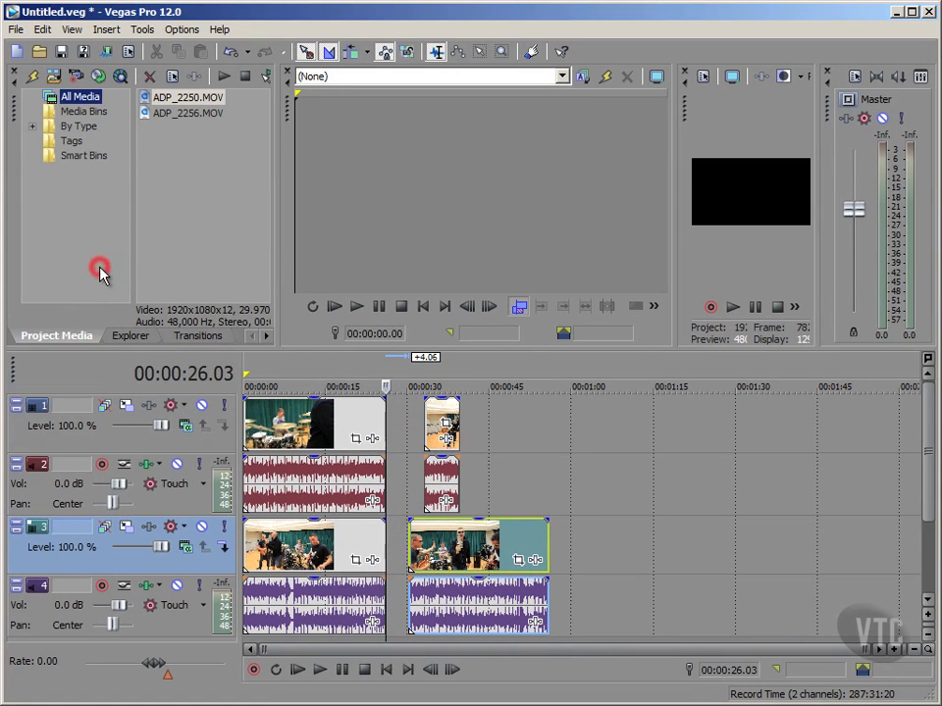